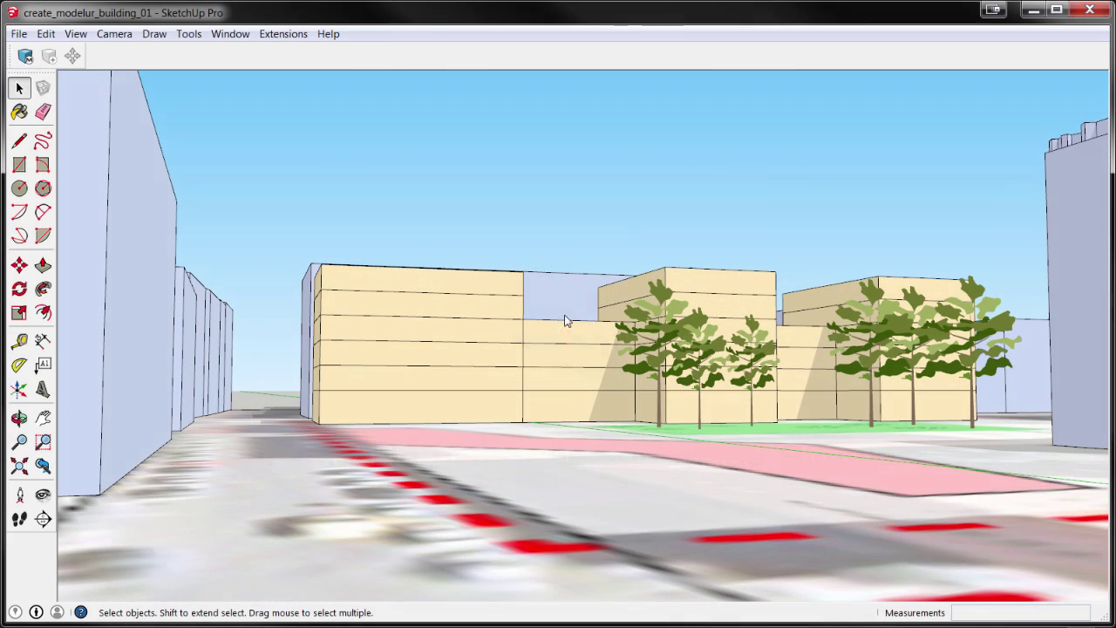
Search the Extension Warehouse for Modelur, view the MODELUR (Urban Design) extension page, and close the warehouse
middle_drag(388, 188, 613, 372)
scroll(728, 343, down, 5)
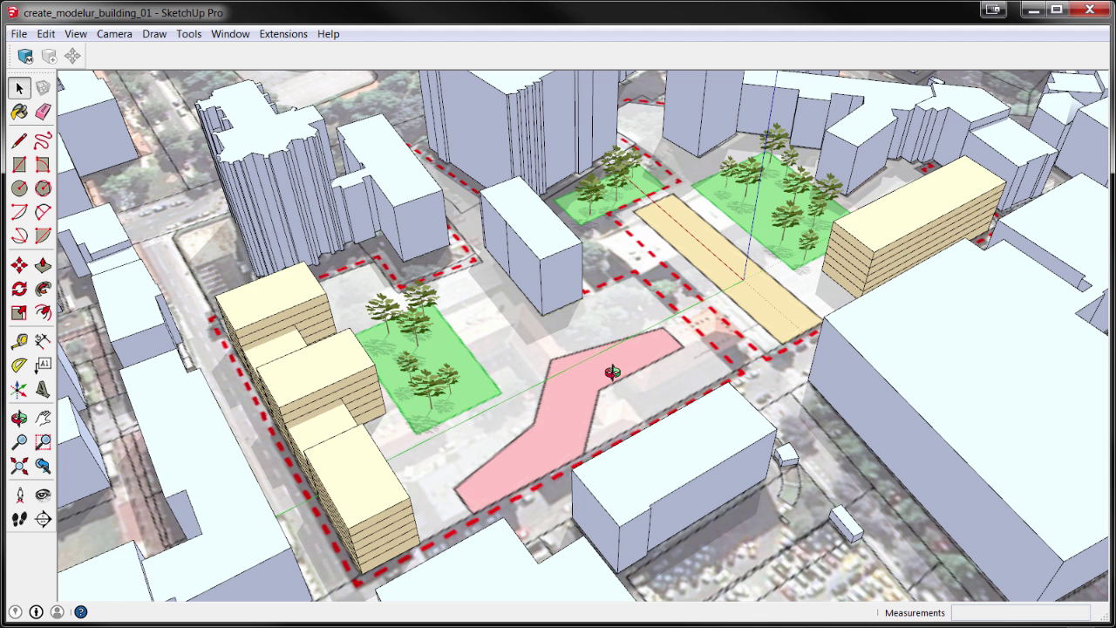
click(231, 34)
click(282, 310)
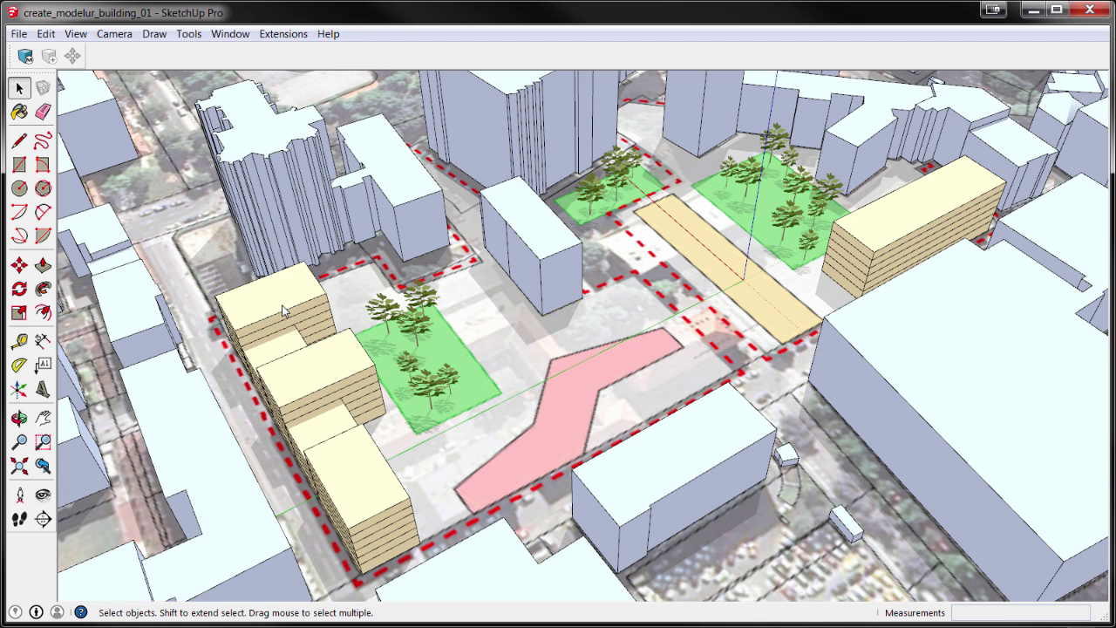
text(Modelur)
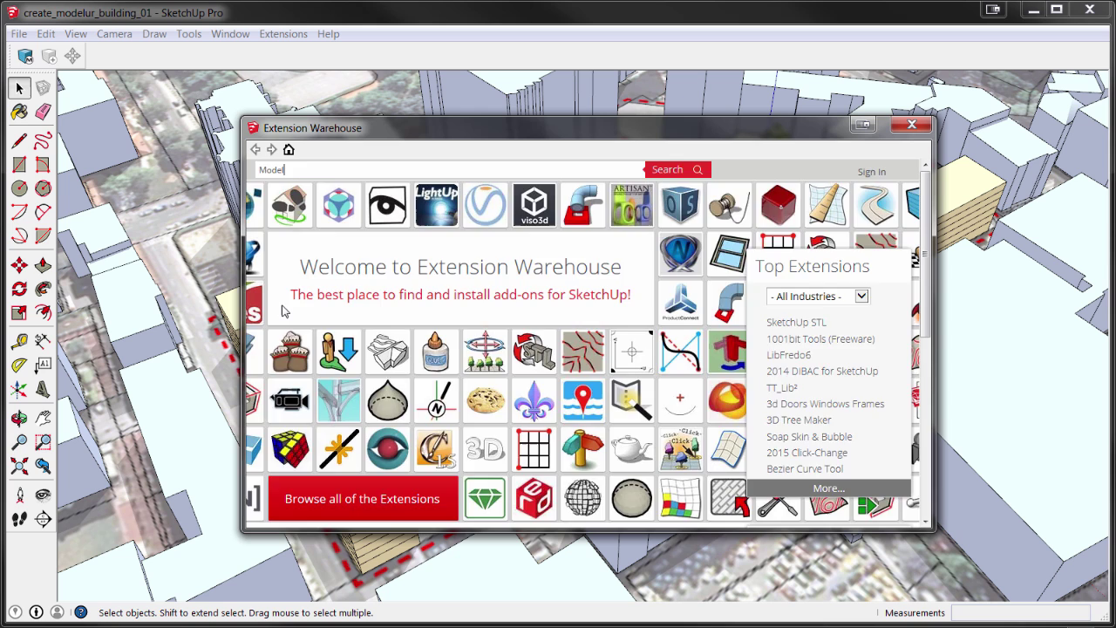
key(Return)
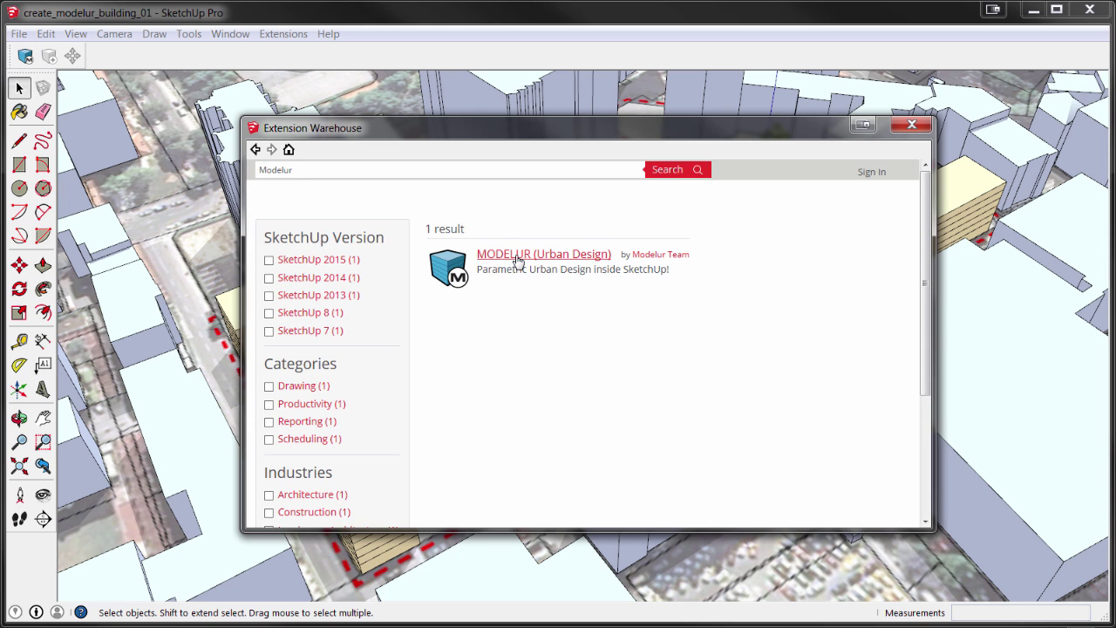
click(518, 261)
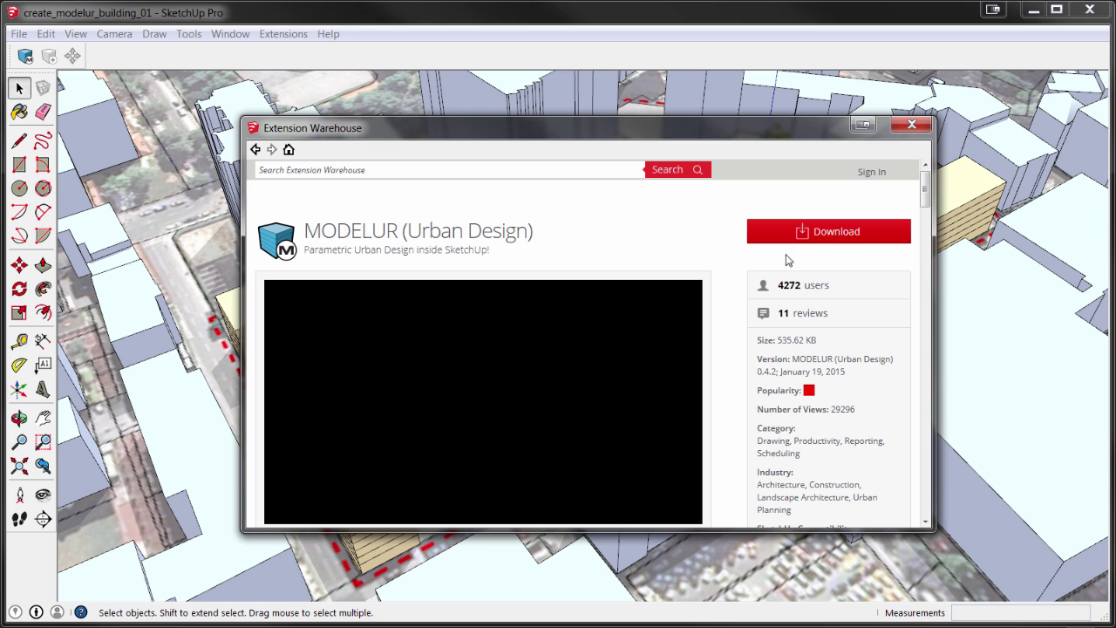
click(911, 126)
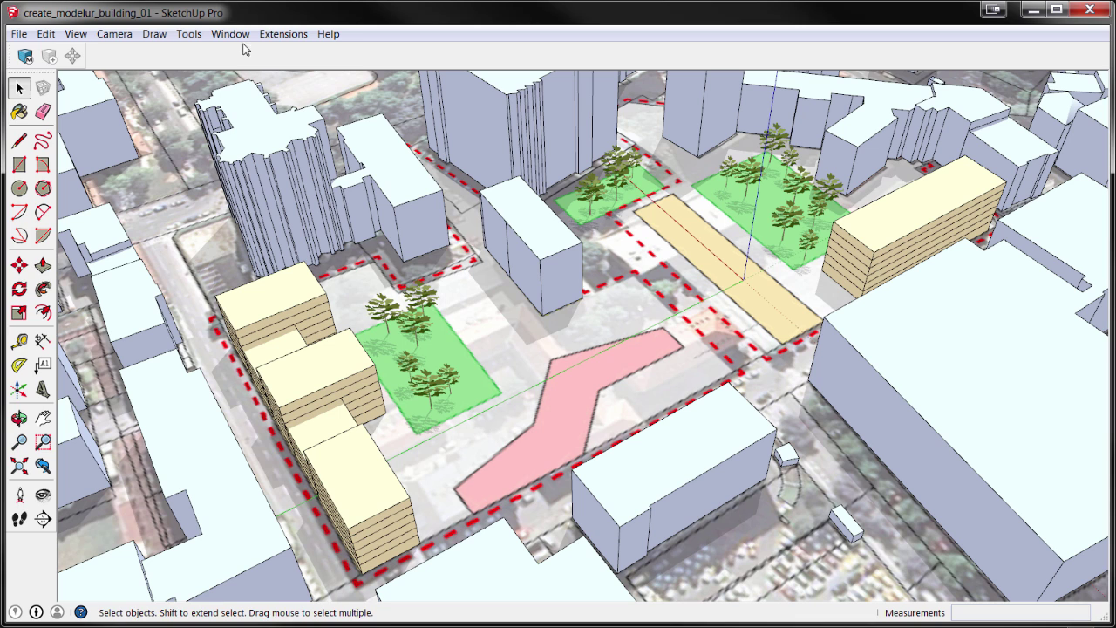
Initialize the Modelur extension for the current model
click(283, 33)
mouse_move(310, 53)
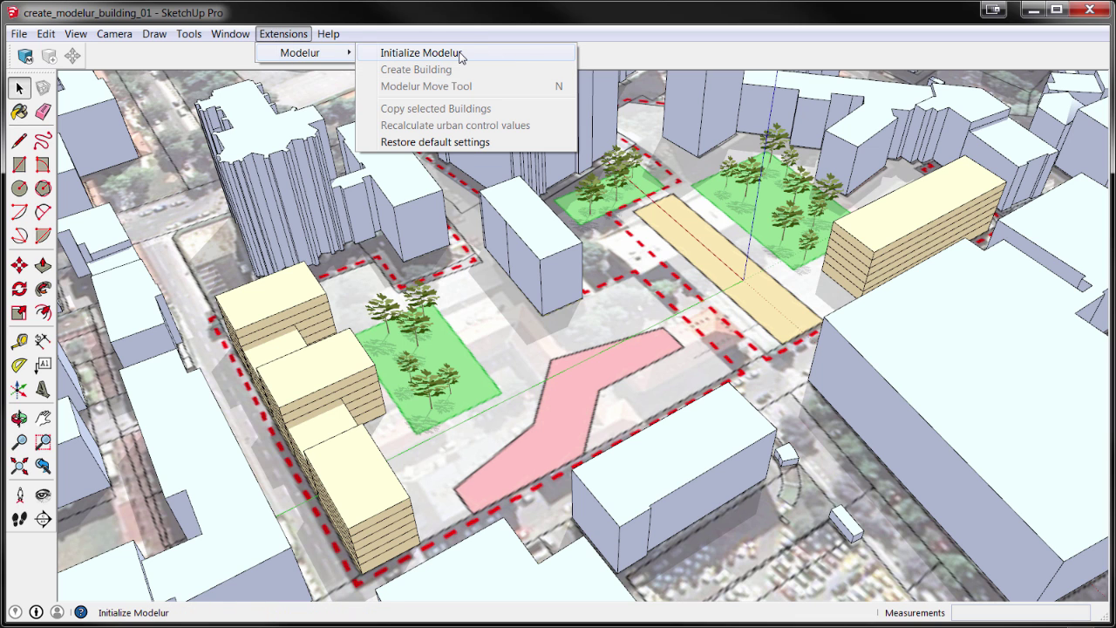
click(462, 54)
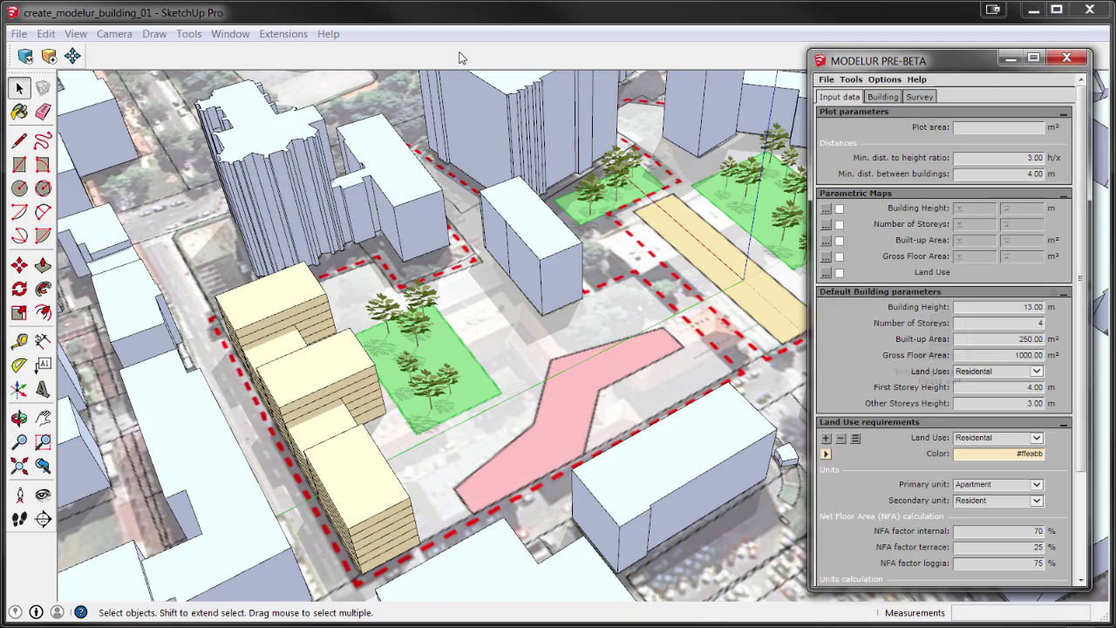
Create a default Modelur building and scale it lengthwise in both directions to cover the tan rectangular footprint
middle_drag(707, 323, 580, 328)
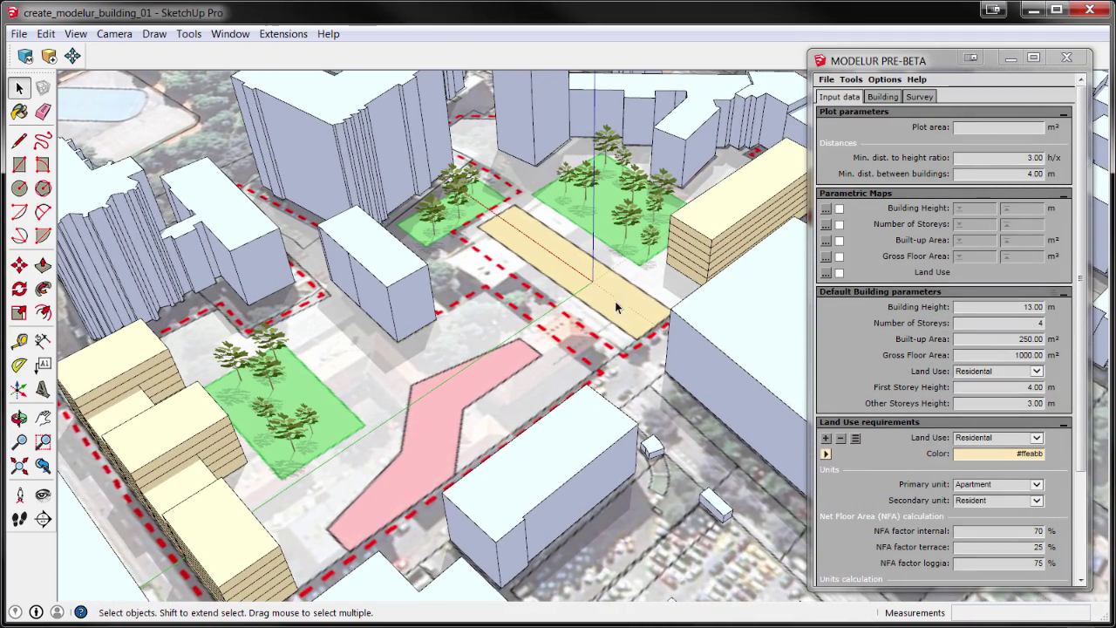
scroll(620, 279, up, 5)
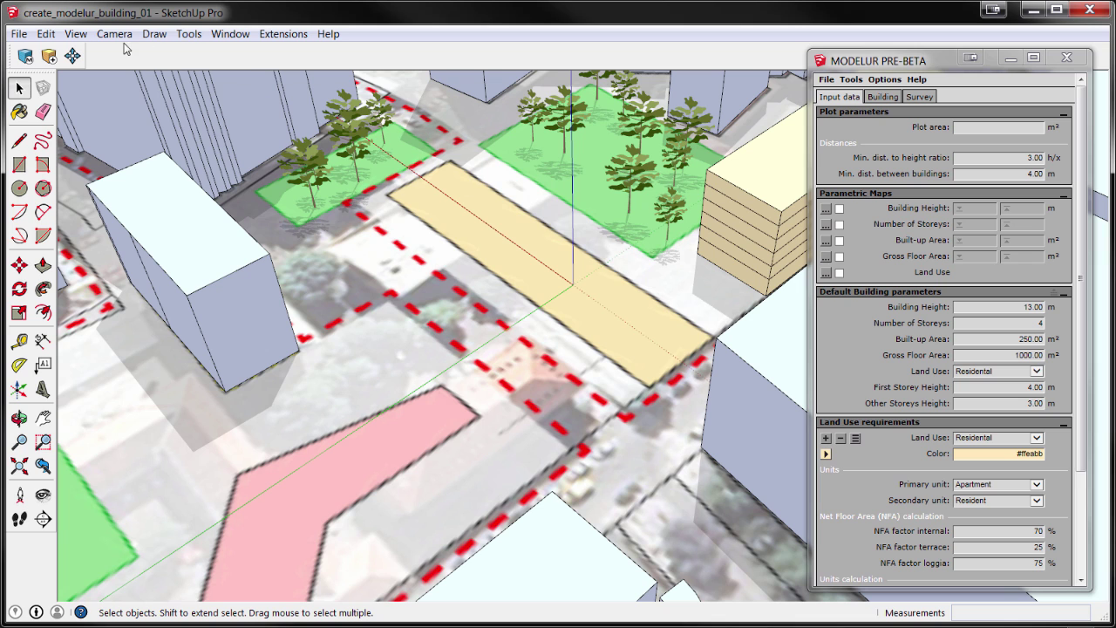
click(49, 57)
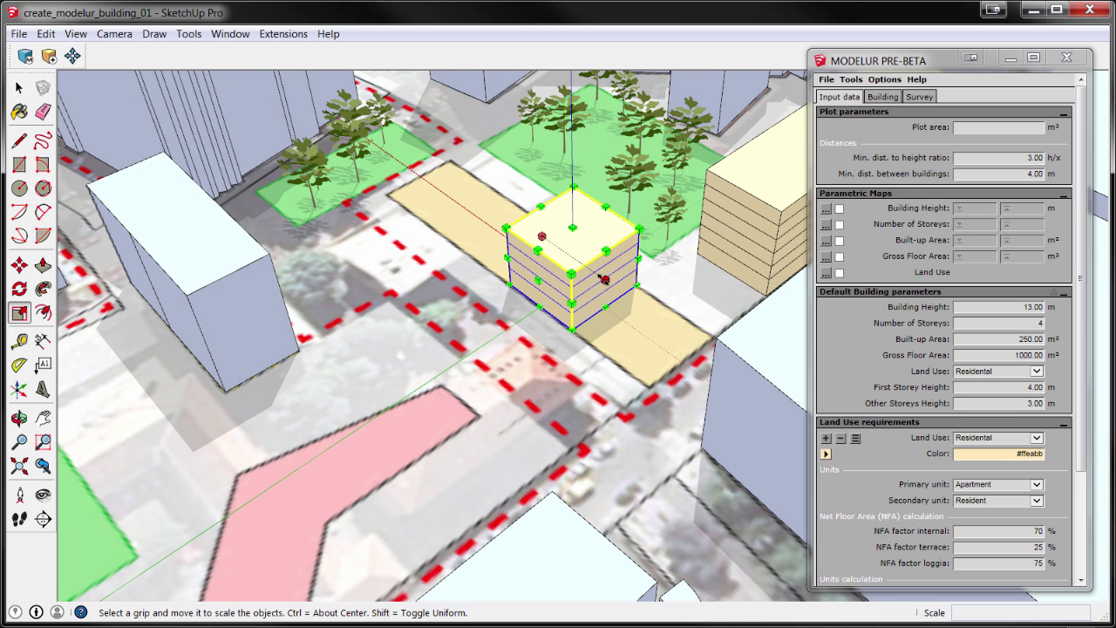
drag(605, 280, 686, 323)
drag(540, 208, 424, 154)
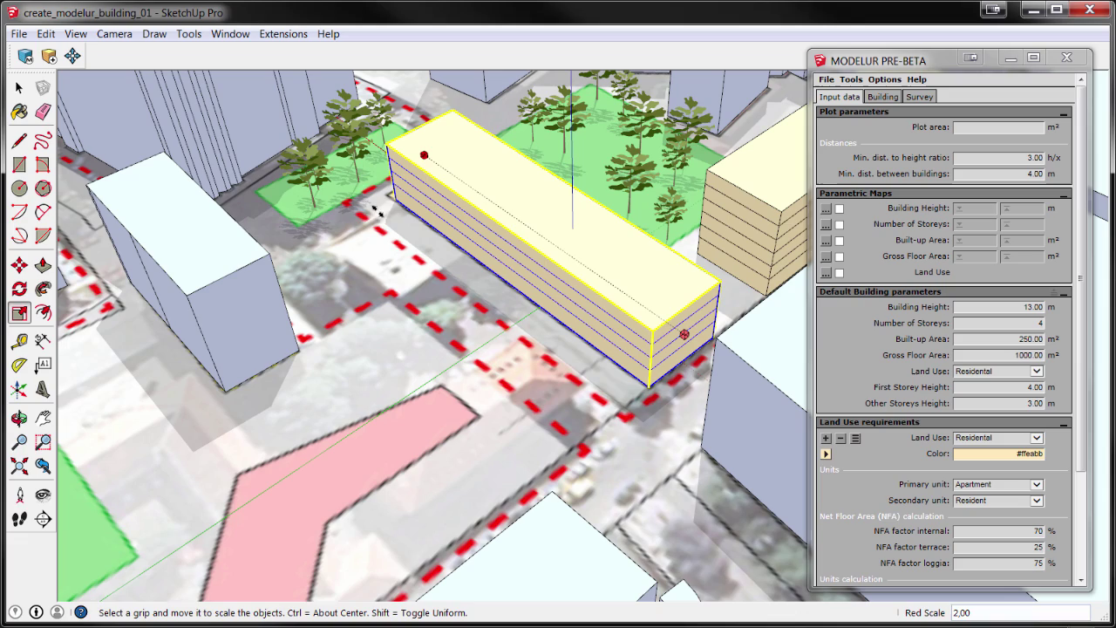
key(space)
click(379, 222)
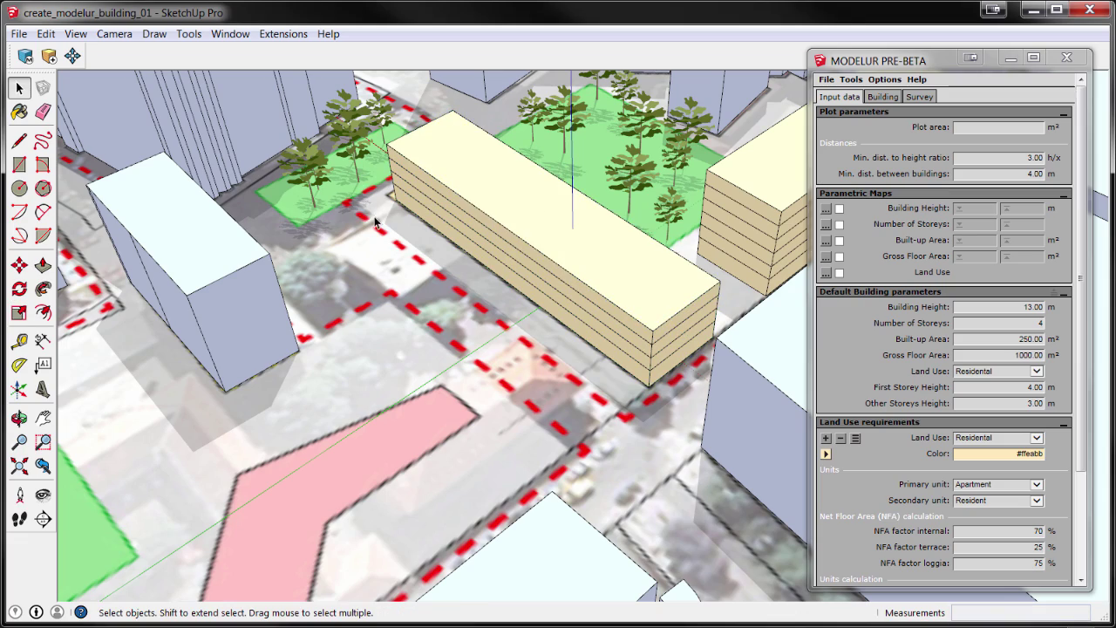
Trace the outline of the pink angular footprint with the Line tool to form a closed face
middle_drag(379, 222, 498, 356)
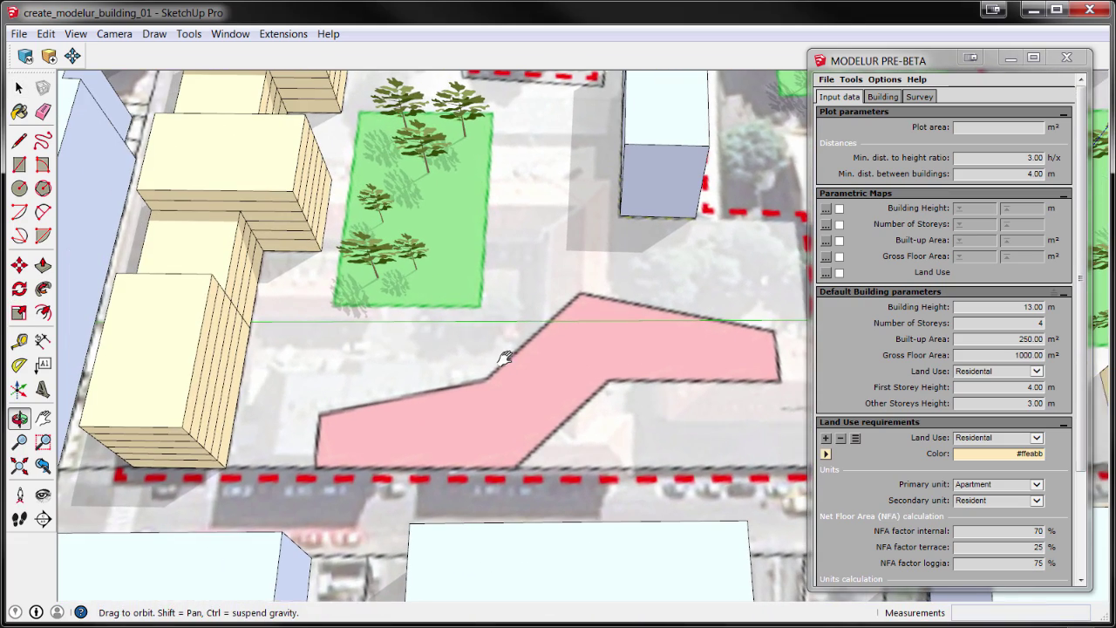
click(19, 141)
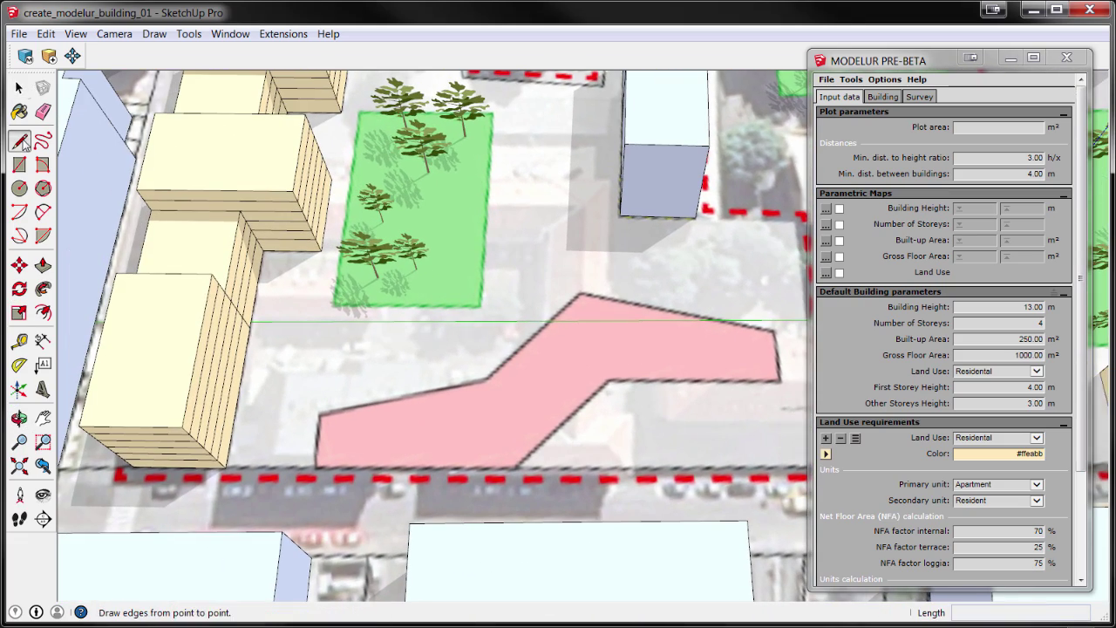
click(321, 414)
key(Escape)
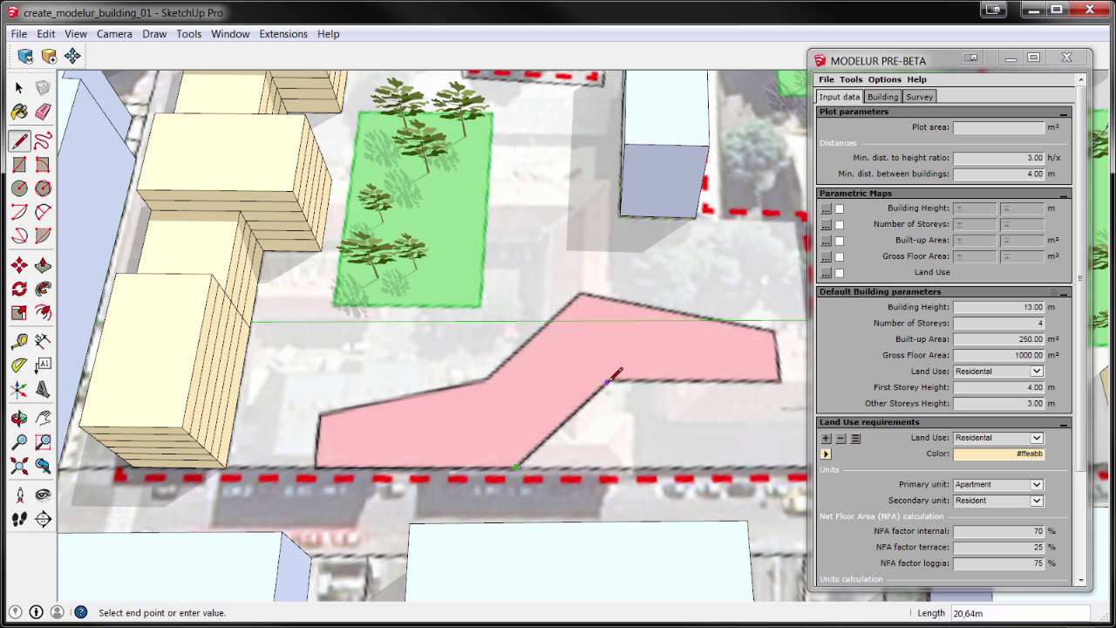
click(775, 329)
click(775, 329)
click(582, 296)
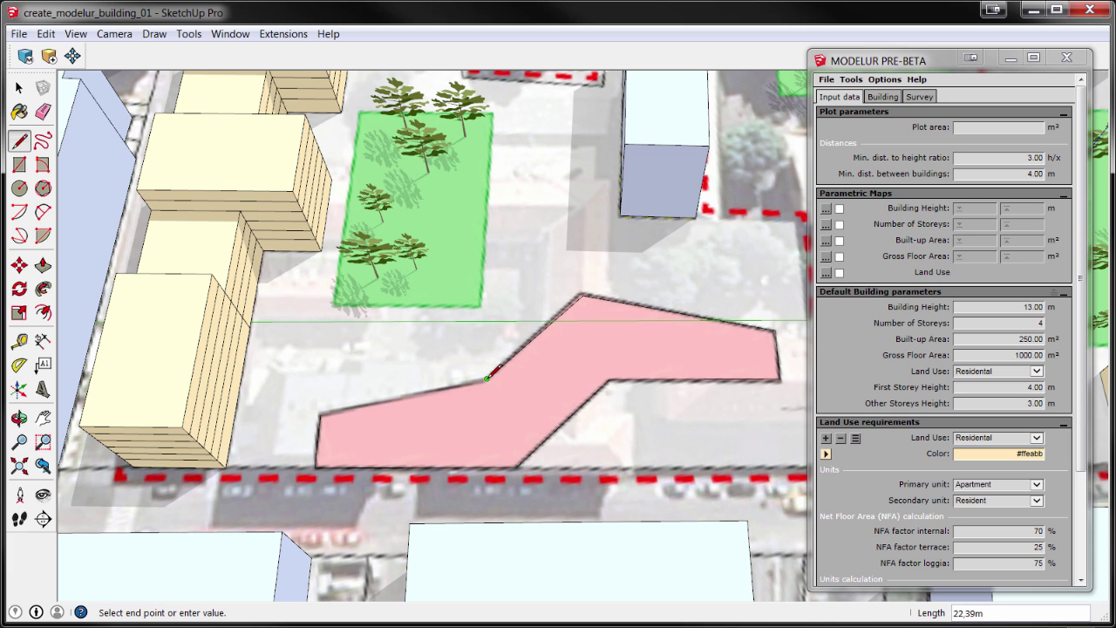
click(487, 380)
click(321, 414)
Select the traced angular face and create a Modelur building from it
click(19, 88)
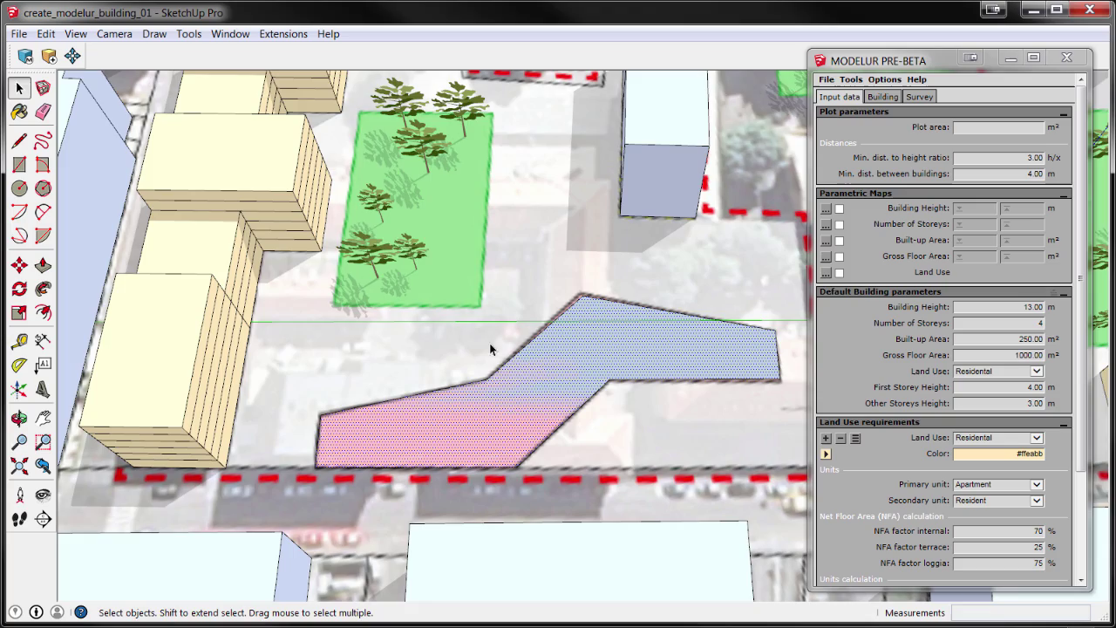
middle_drag(536, 374, 270, 235)
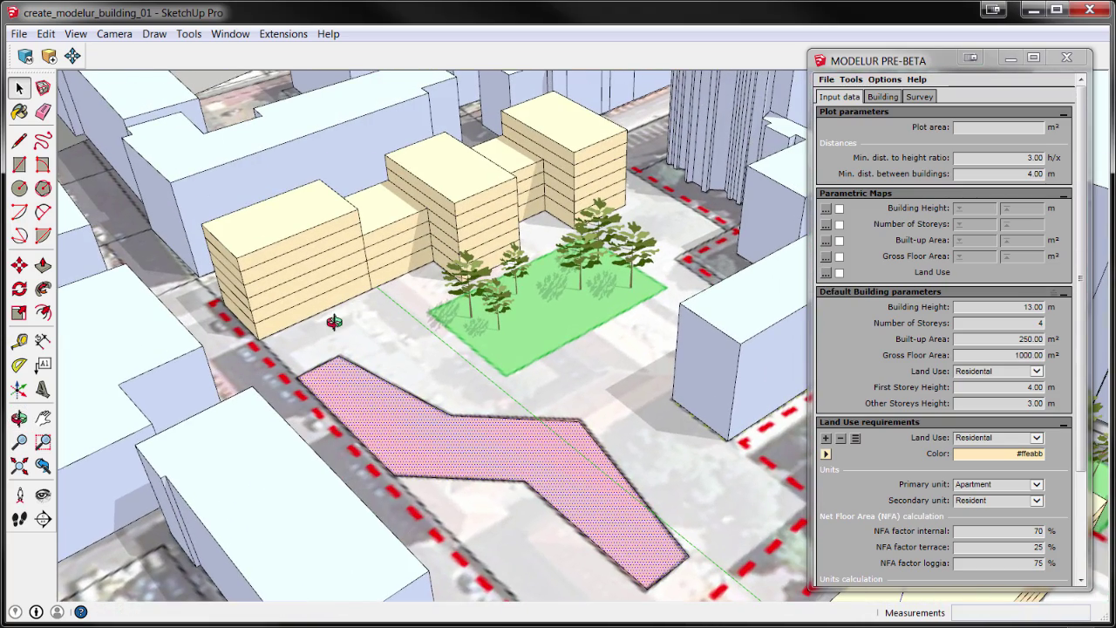
click(50, 56)
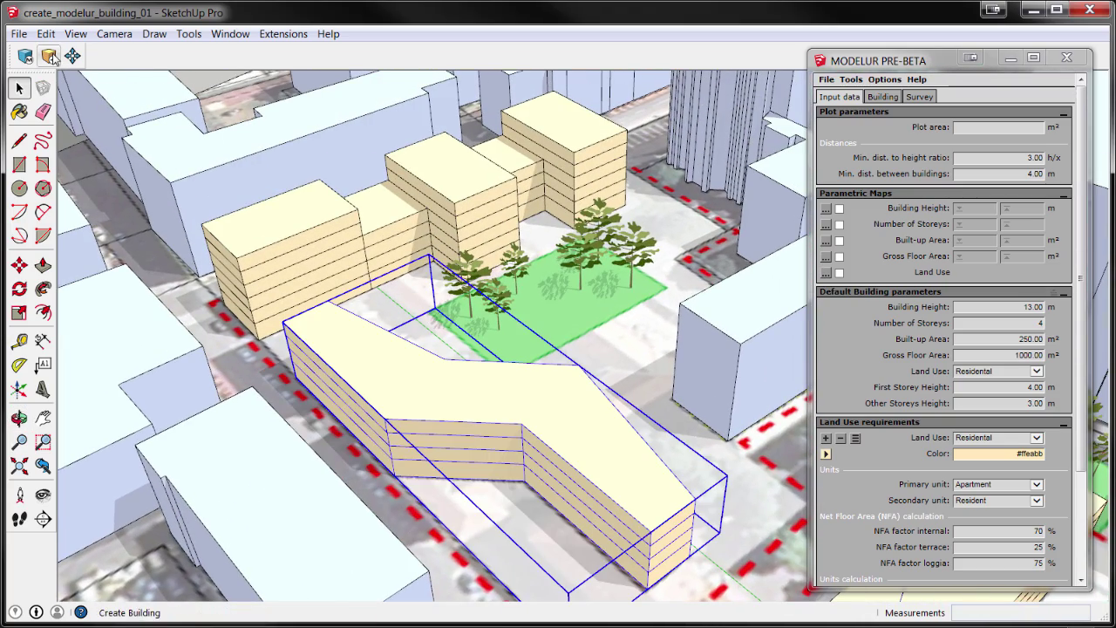
Show the on-screen urban control survey as Basic for the selected building and Full for the plot area
mouse_move(685, 405)
middle_down()
mouse_move(701, 399)
mouse_move(710, 424)
mouse_move(740, 406)
mouse_move(645, 381)
mouse_move(700, 399)
middle_up()
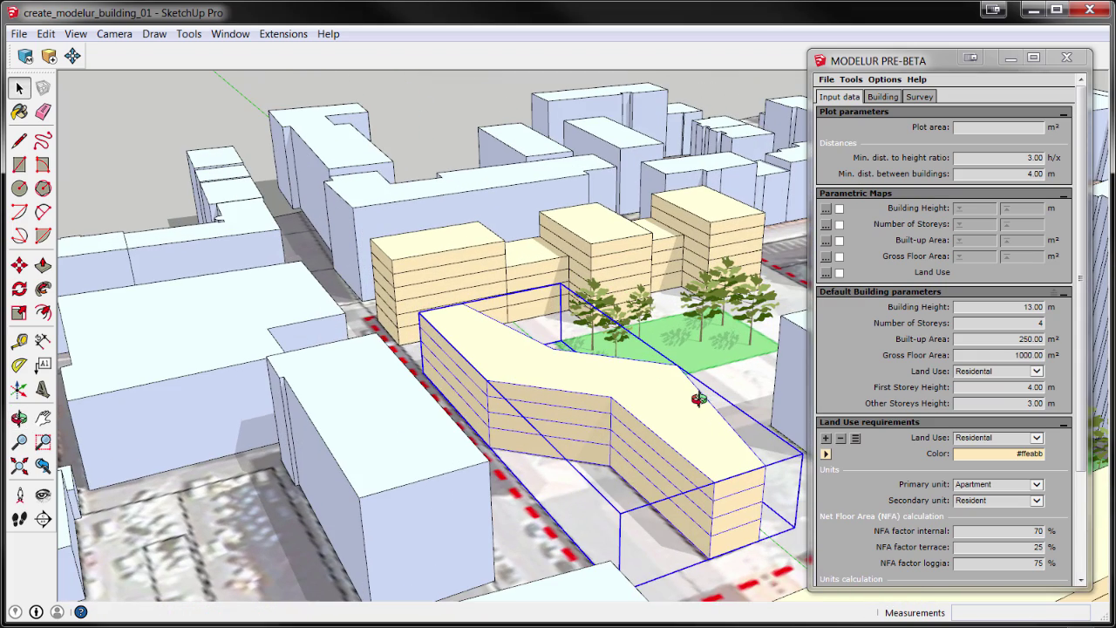
click(919, 97)
click(1010, 133)
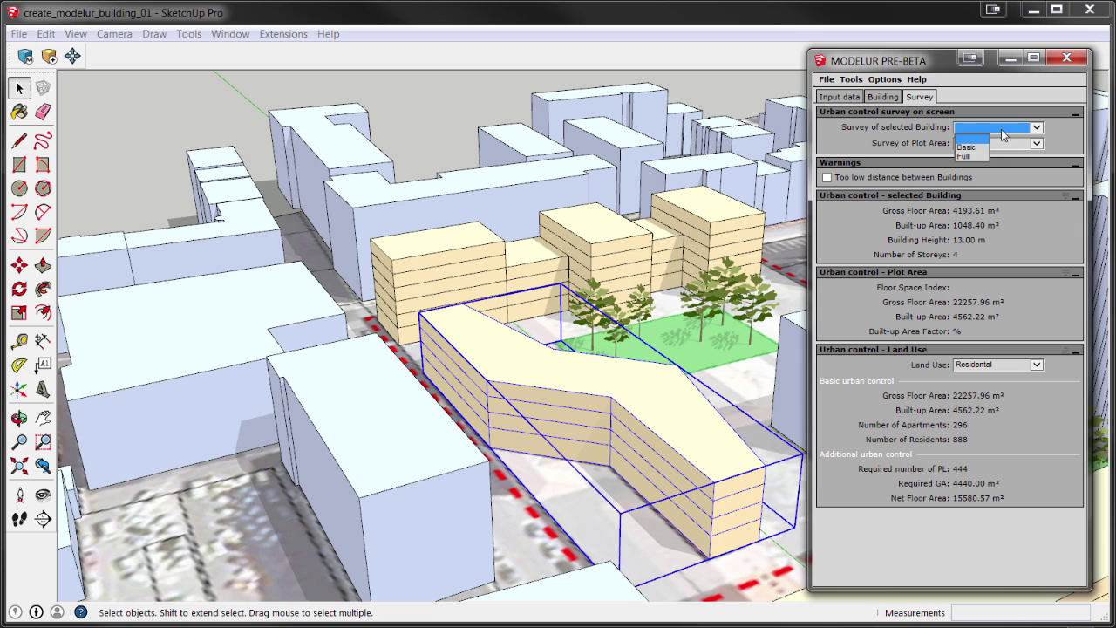
click(978, 154)
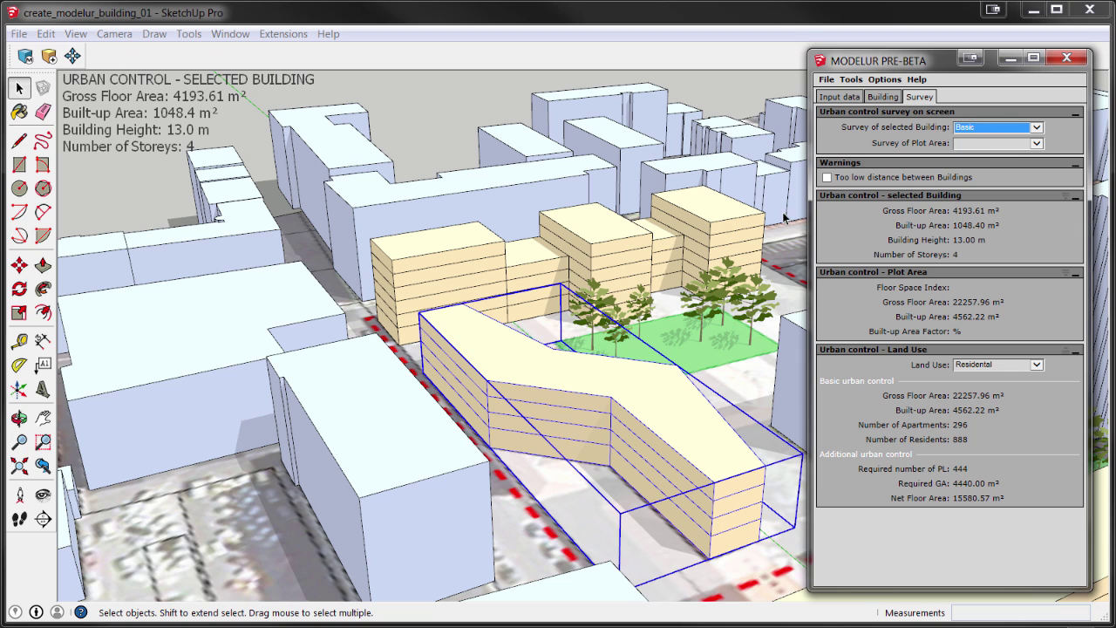
click(989, 144)
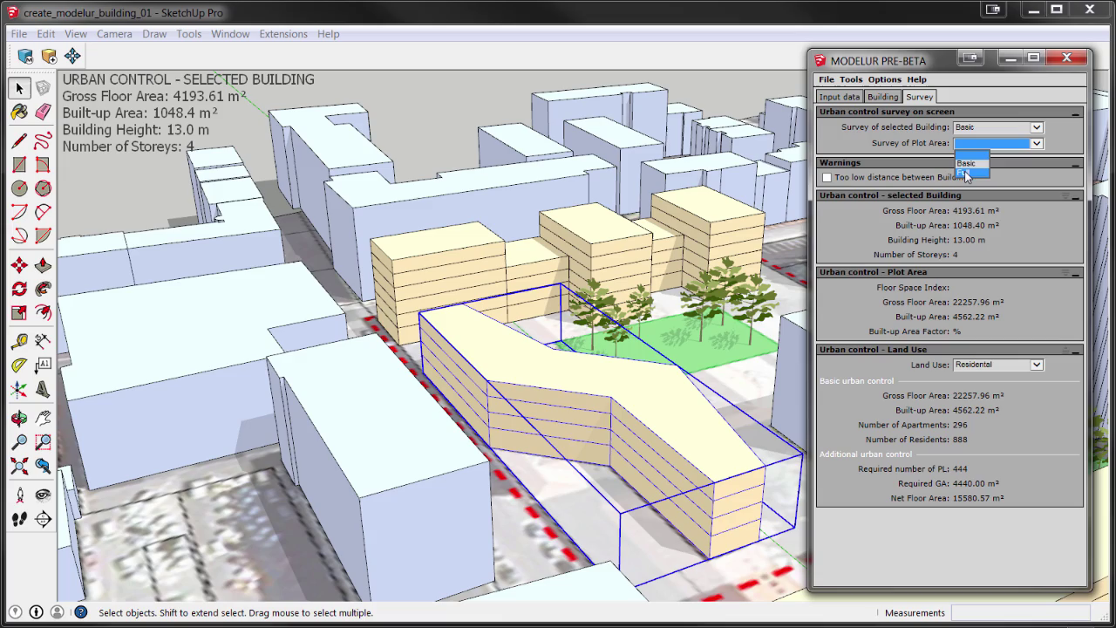
click(966, 177)
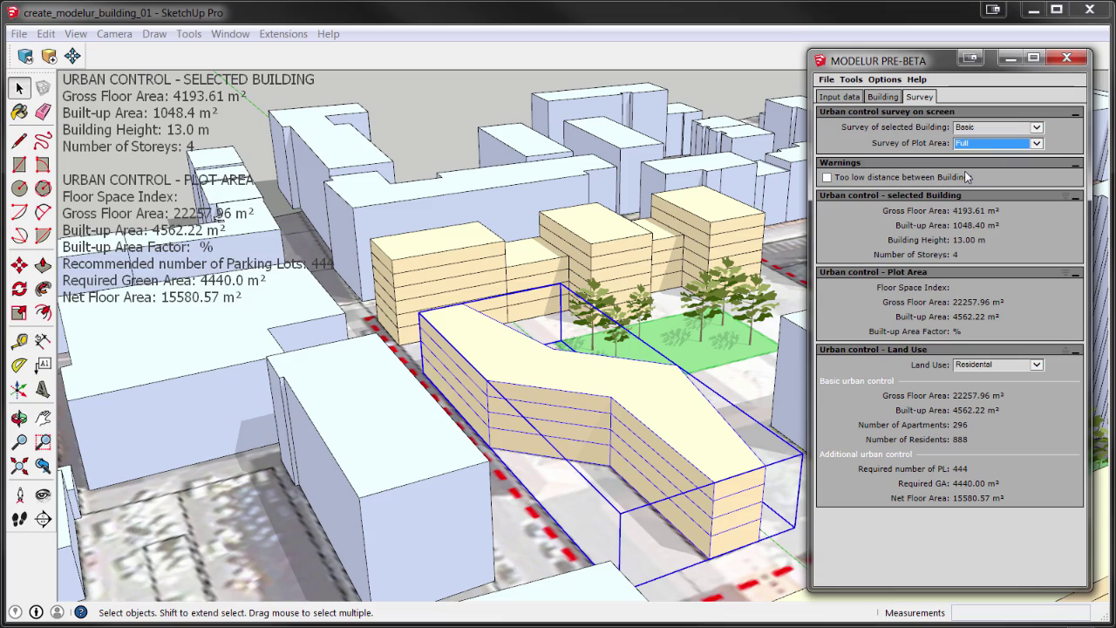
Set the plot area in the Modelur input data to 18000 m²
middle_drag(569, 323, 439, 337)
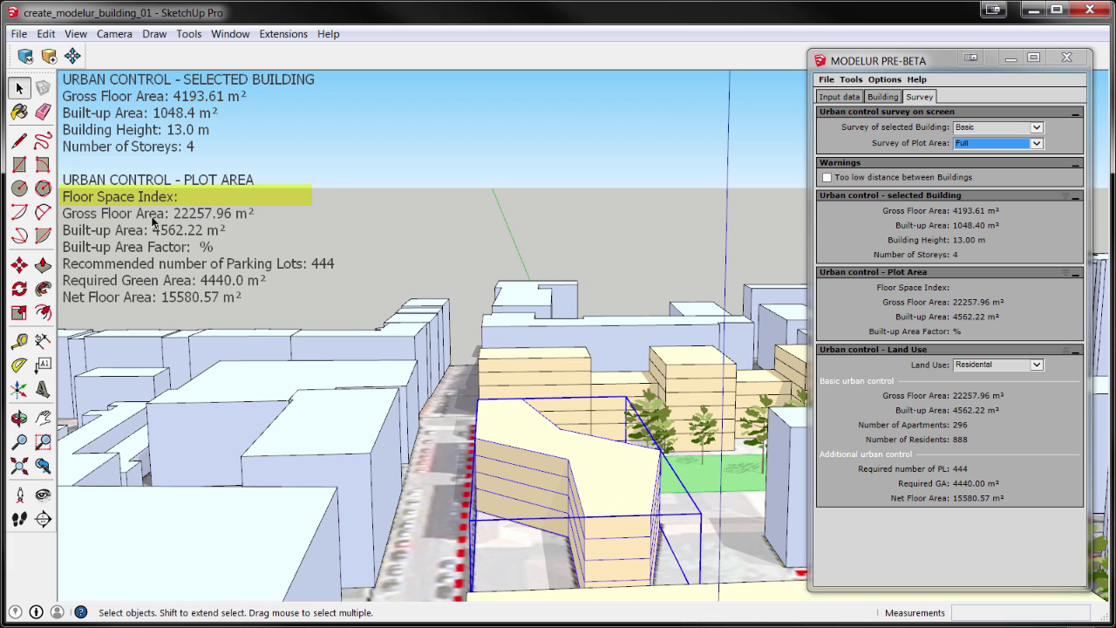
click(841, 96)
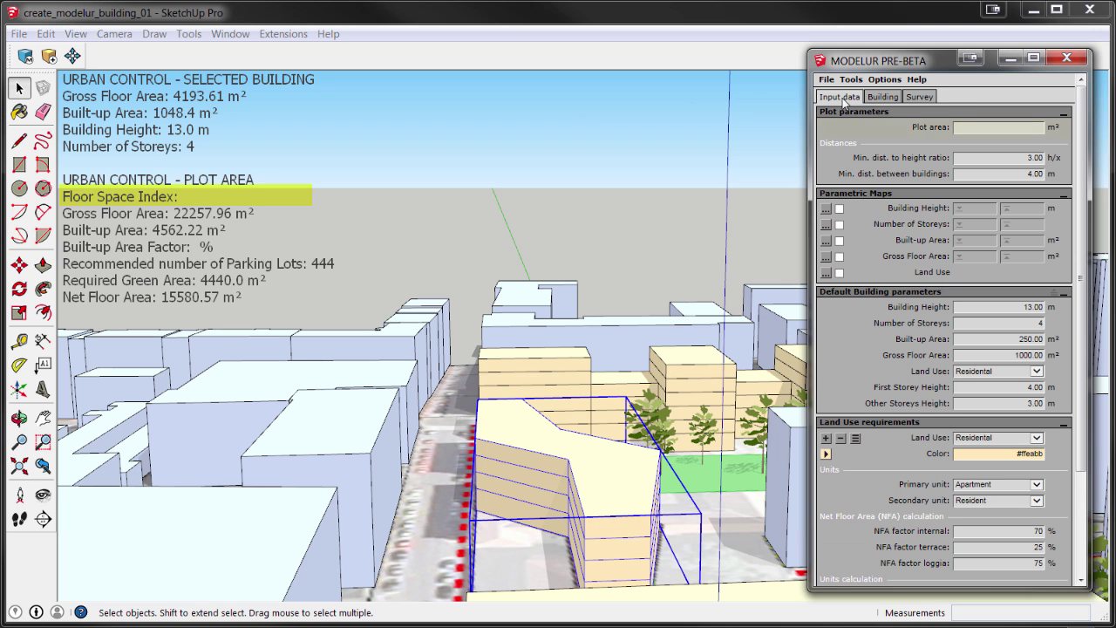
click(969, 129)
text(18000)
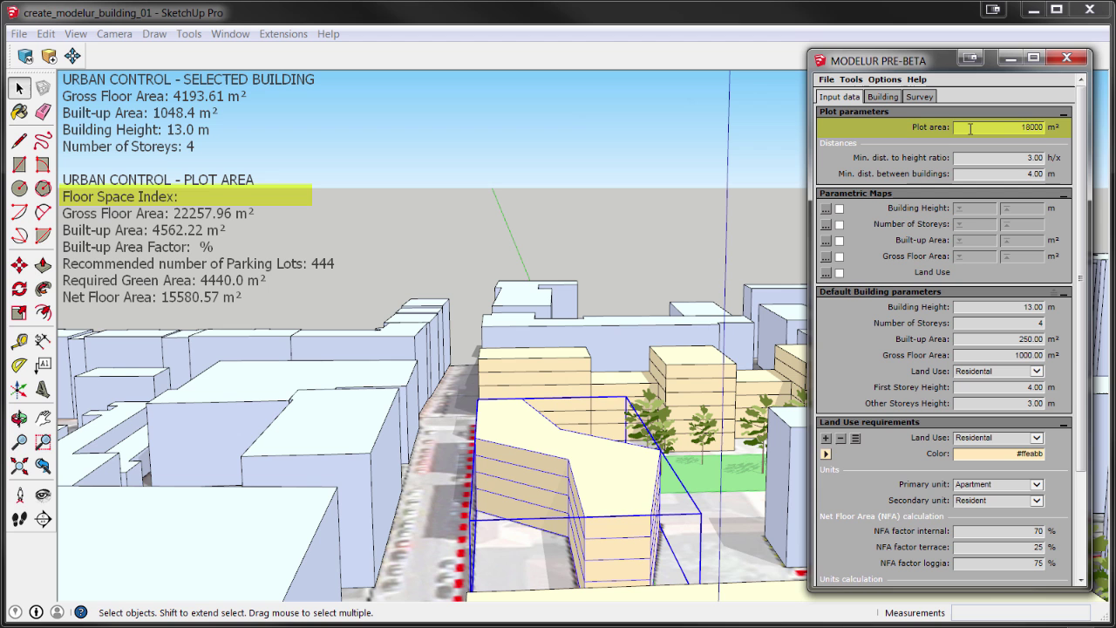
key(Return)
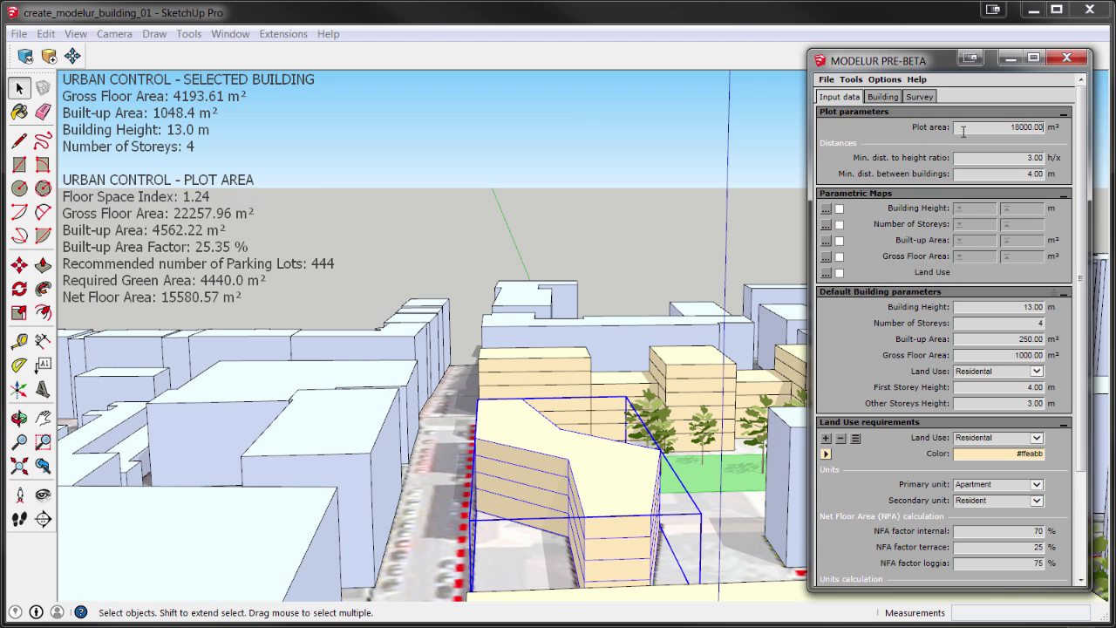
Scale the angular building vertically up to 12 storeys, and reduce it to 9 storeys with a height of 28 m
middle_drag(516, 220, 512, 370)
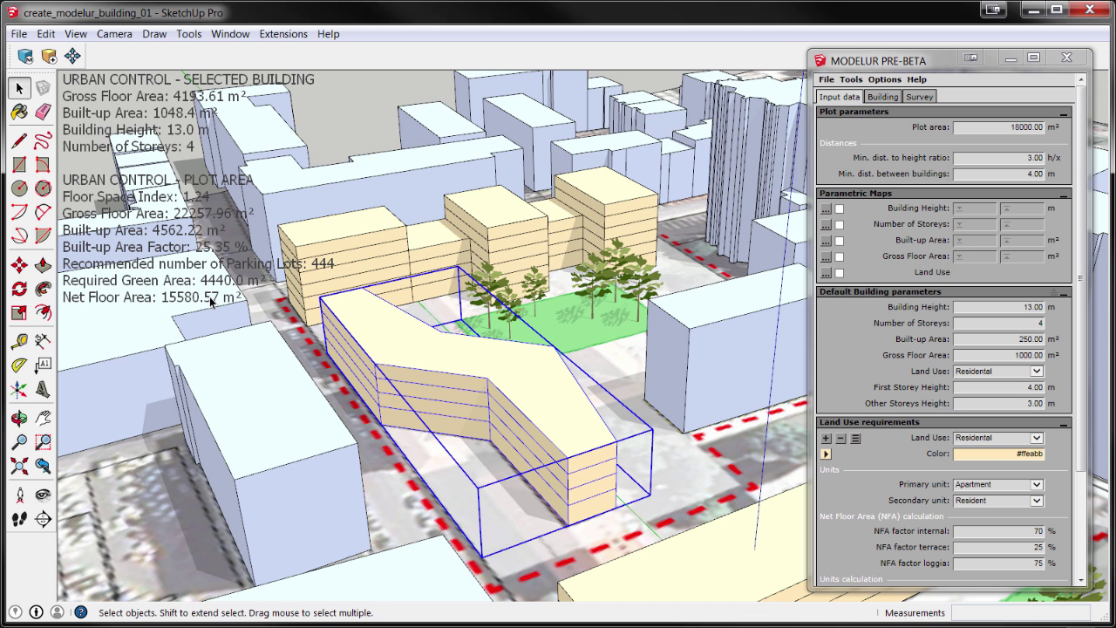
click(19, 312)
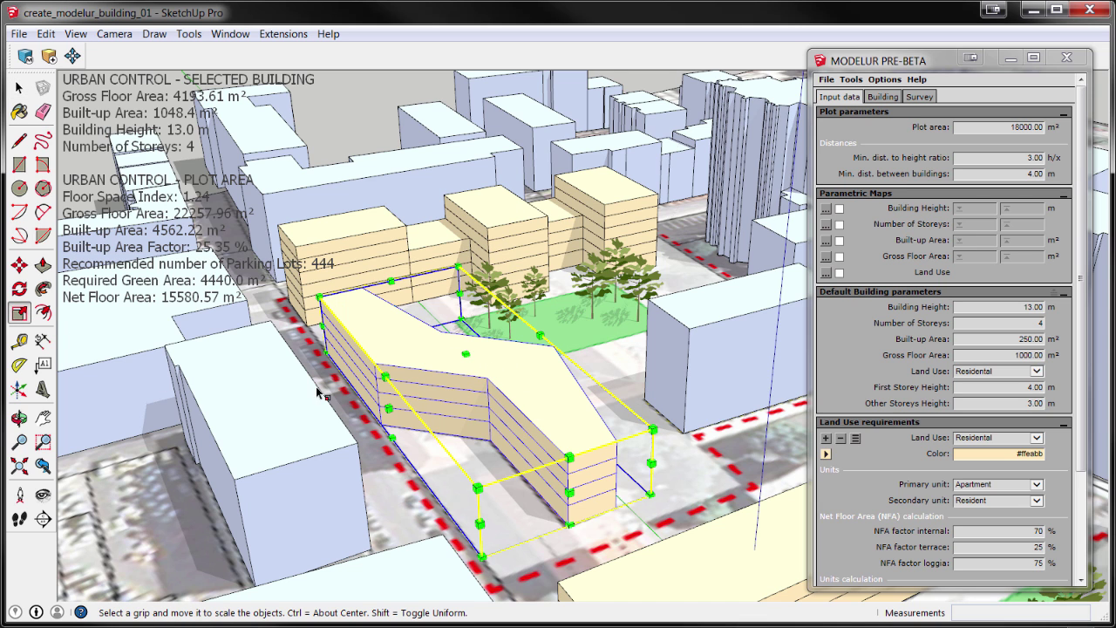
drag(466, 353, 471, 223)
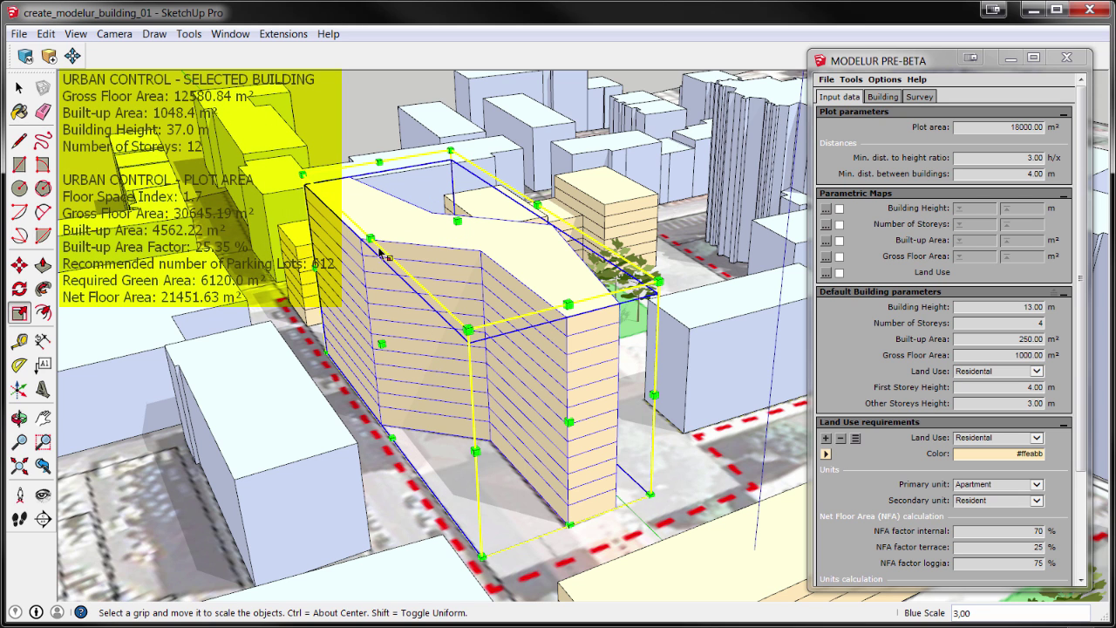
drag(457, 221, 469, 268)
key(space)
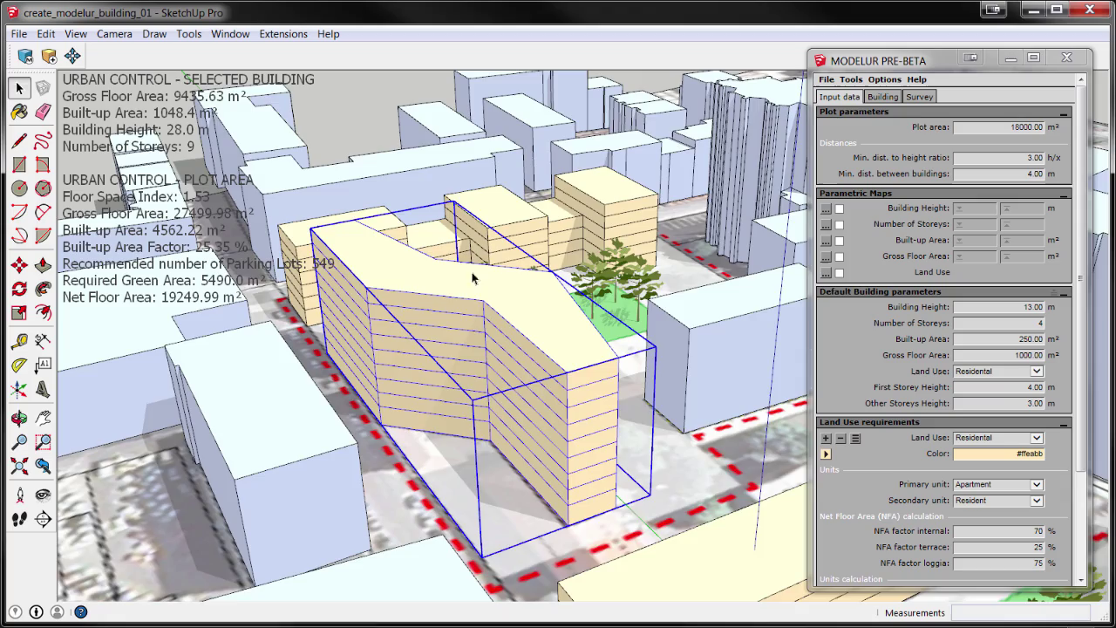
Set the selected angular building's number of storeys to 7 in its Modelur building parameters
middle_drag(469, 268, 698, 277)
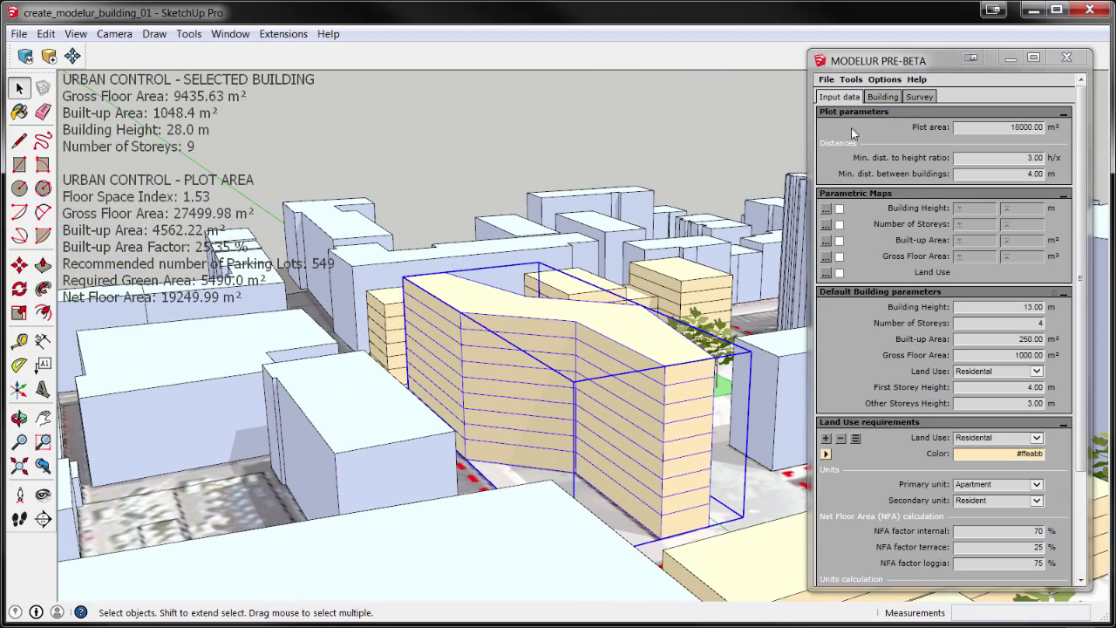
click(882, 97)
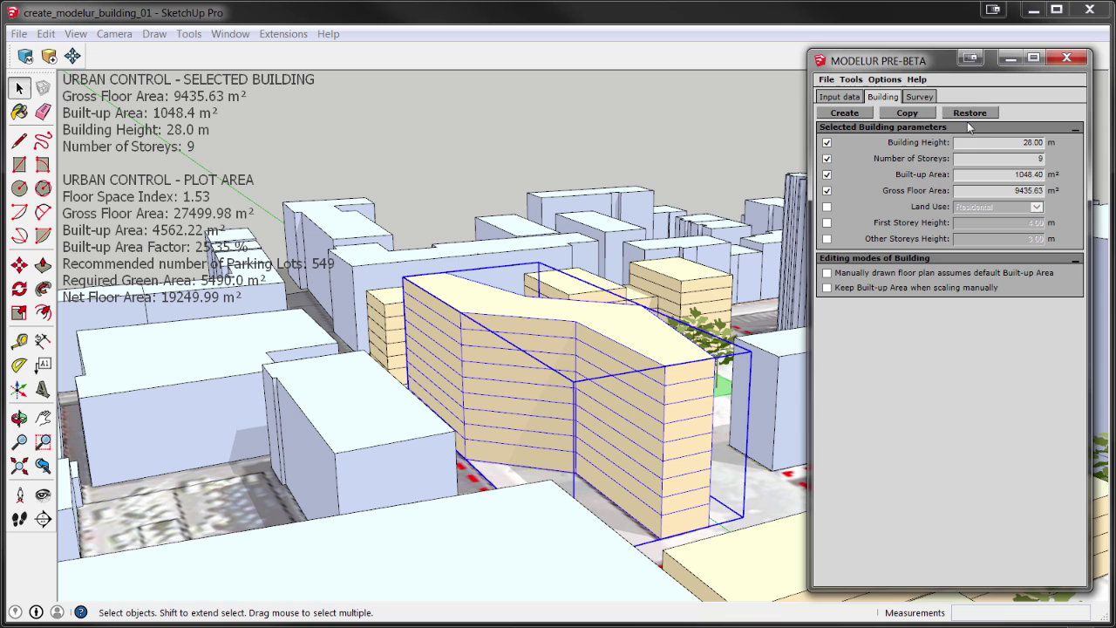
double_click(1030, 160)
text(7)
key(Return)
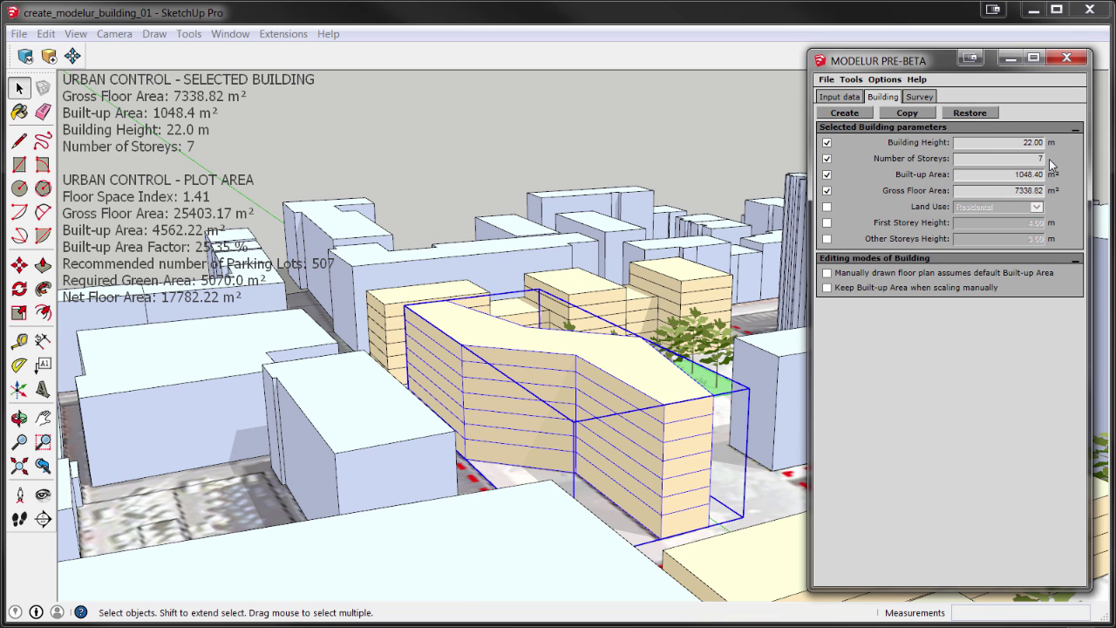
Override the angular building's land use with Service and set its first storey height to 5 m
click(826, 207)
click(966, 207)
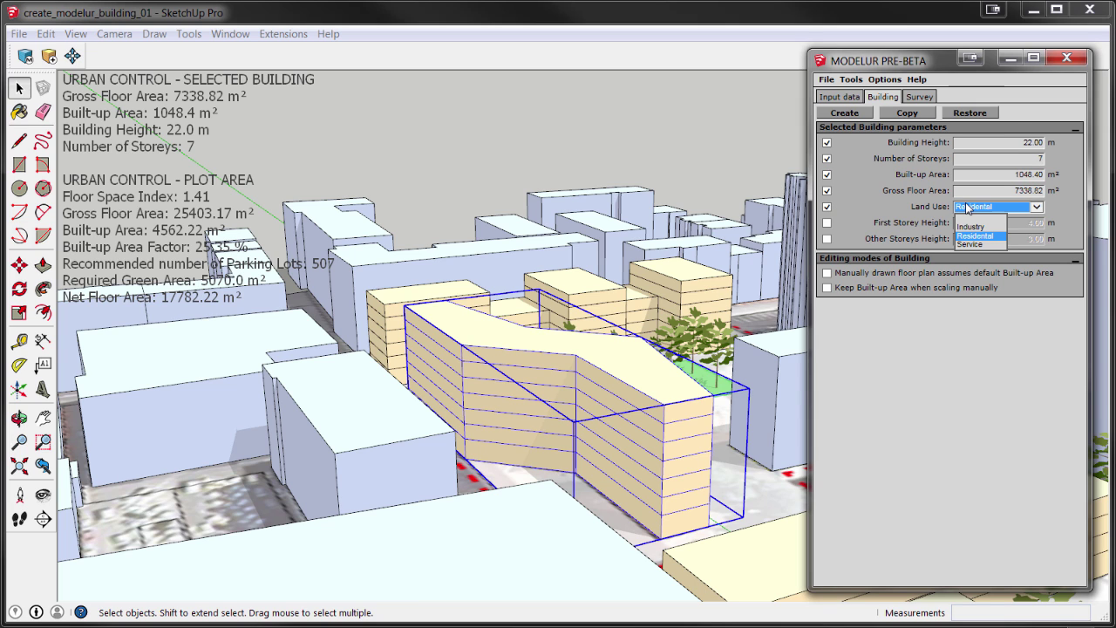
click(975, 244)
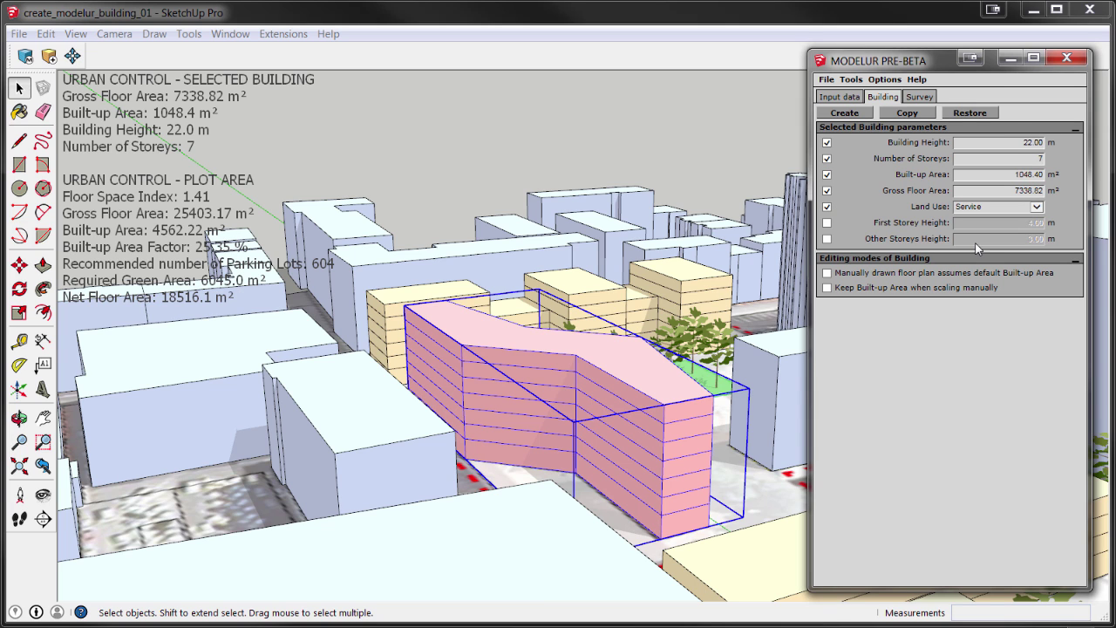
click(827, 224)
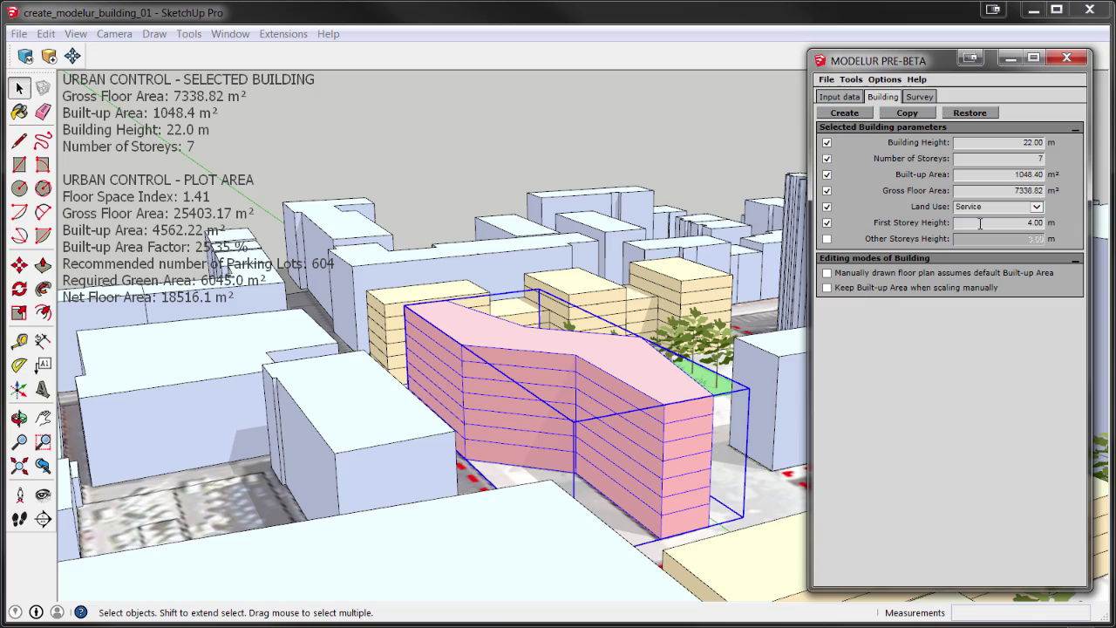
drag(980, 224, 1055, 225)
text(5)
key(Return)
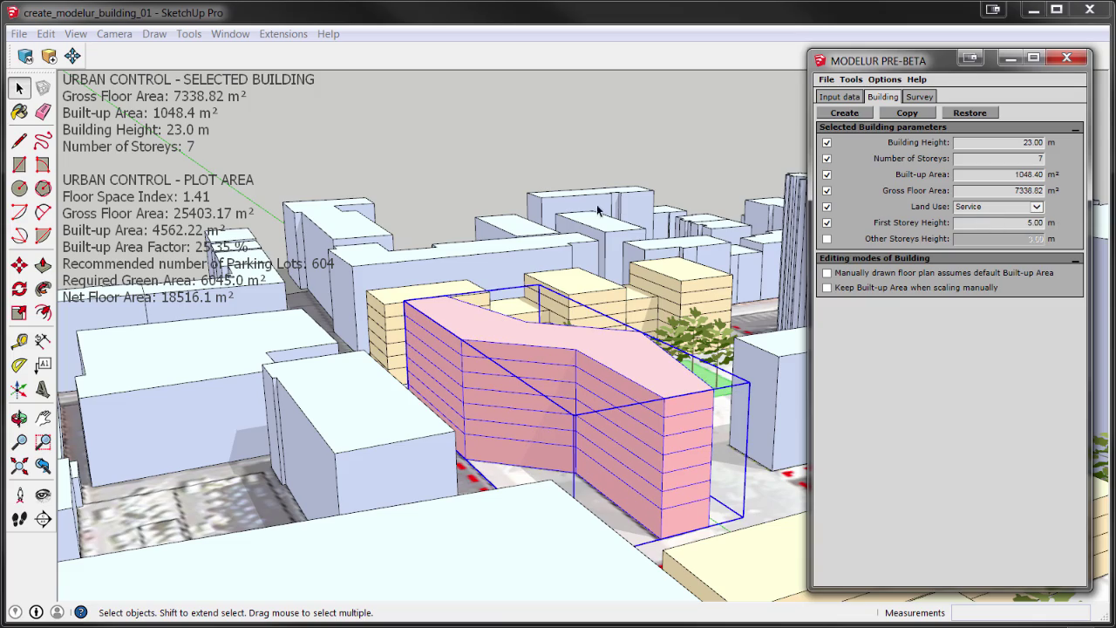
Deselect the angular building and open Modelur's survey of the plot area and land use
middle_drag(598, 209, 550, 382)
scroll(534, 307, down, 3)
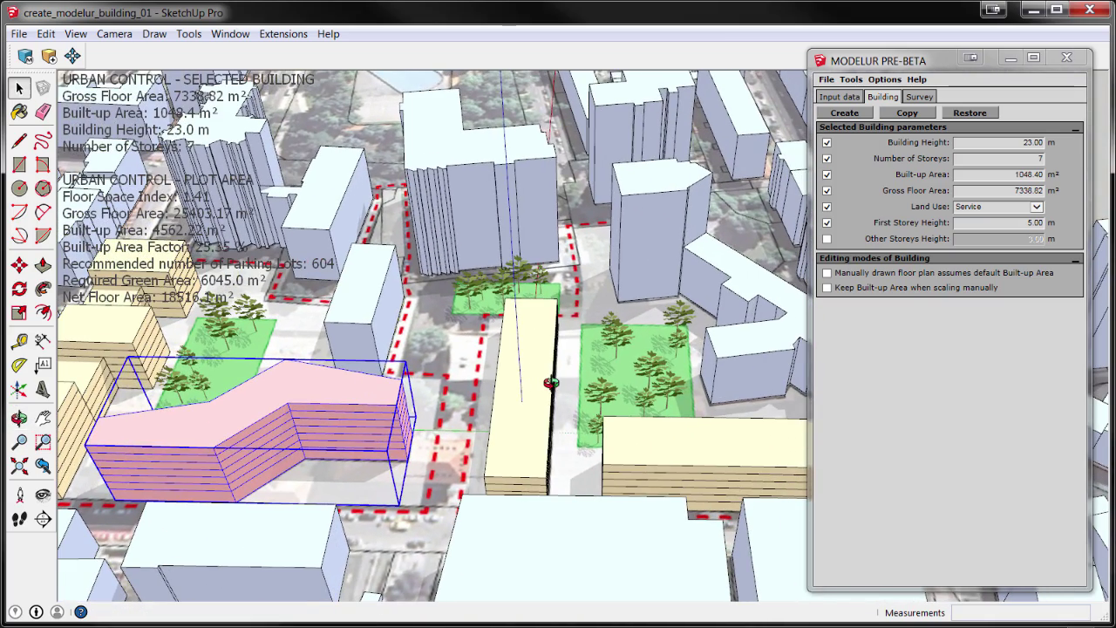
key(ctrl+t)
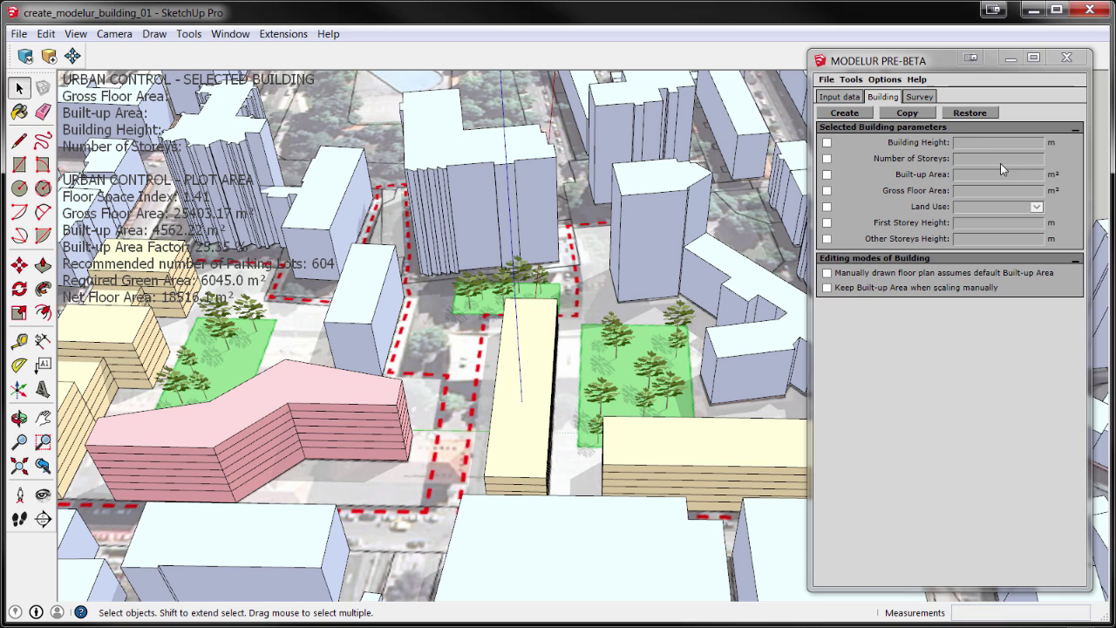
click(924, 99)
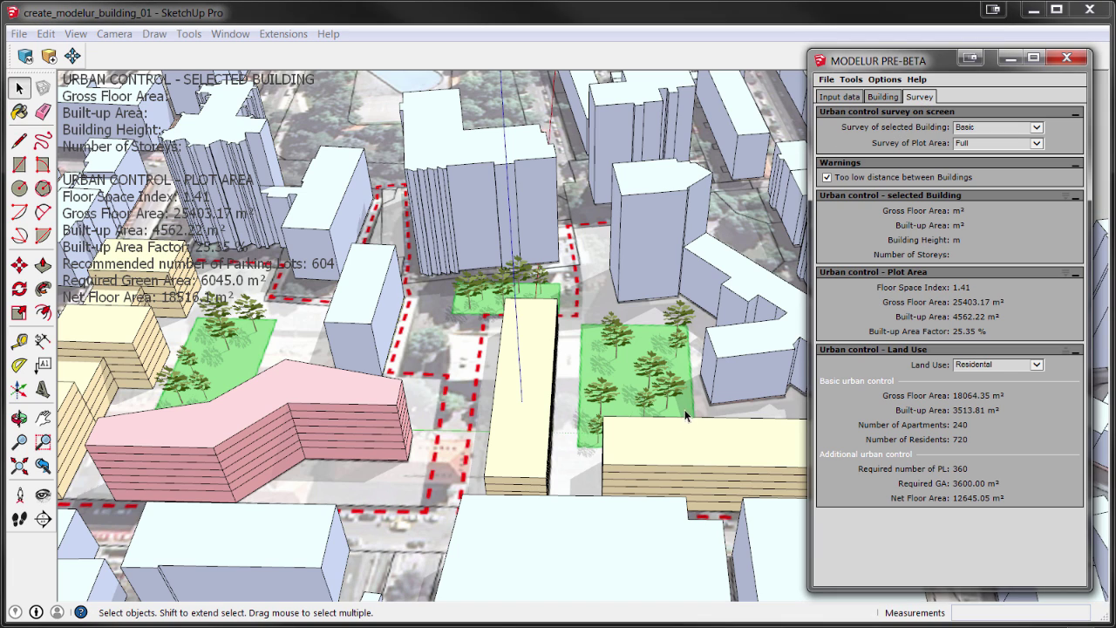
Select the six-storey residential building beside the green area and try to lengthen it toward the neighbouring block with a green-axis scale of about 1.17
click(670, 441)
middle_drag(611, 451, 718, 445)
key(s)
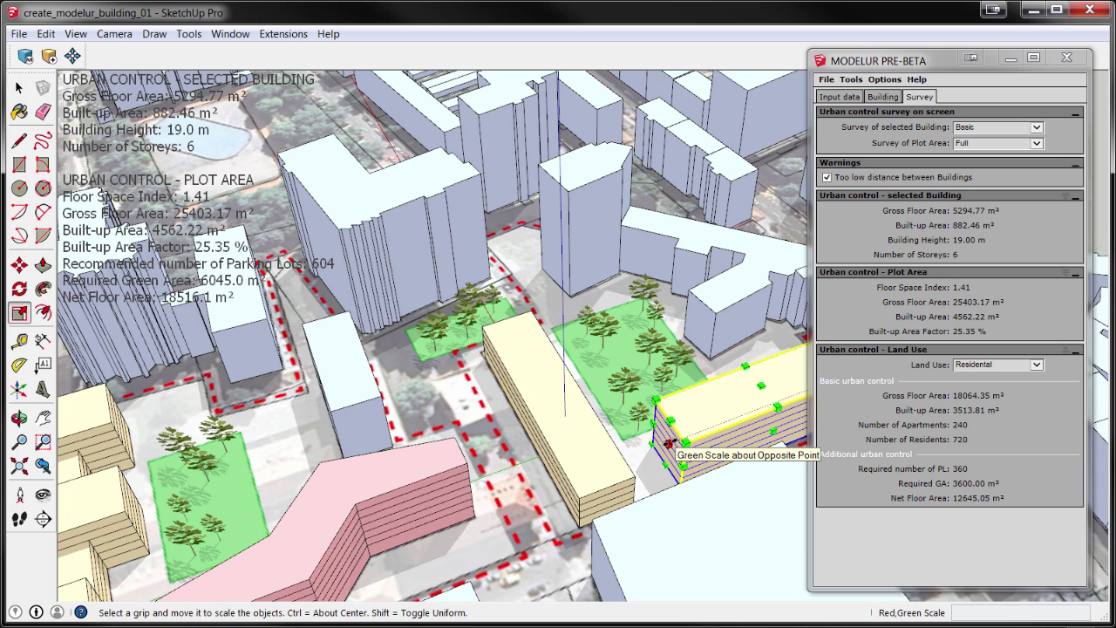
drag(672, 440, 636, 455)
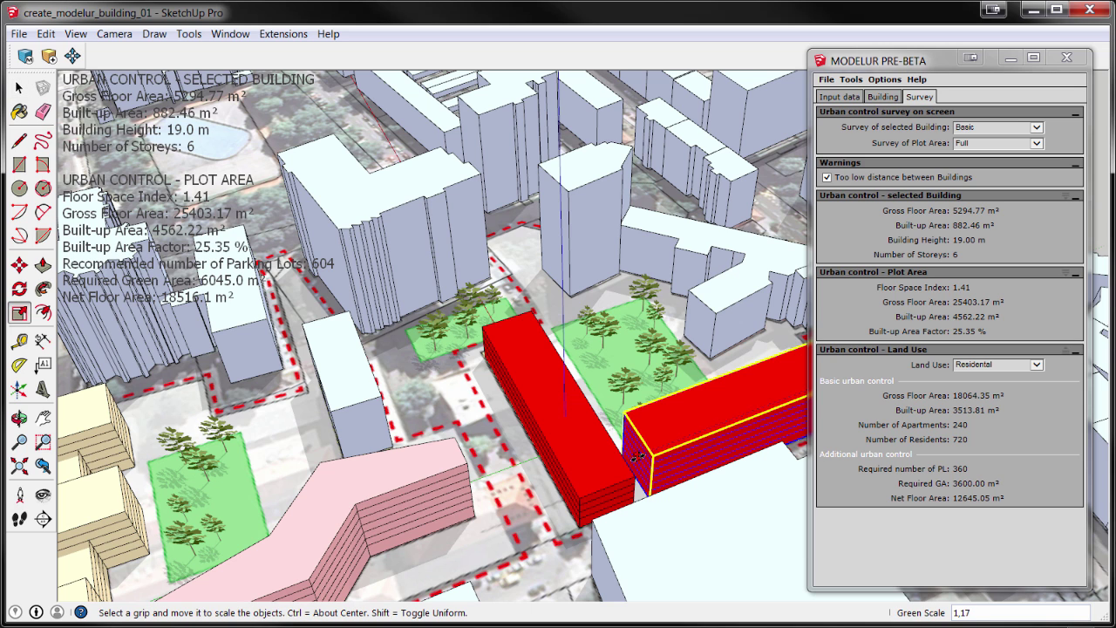
key(Escape)
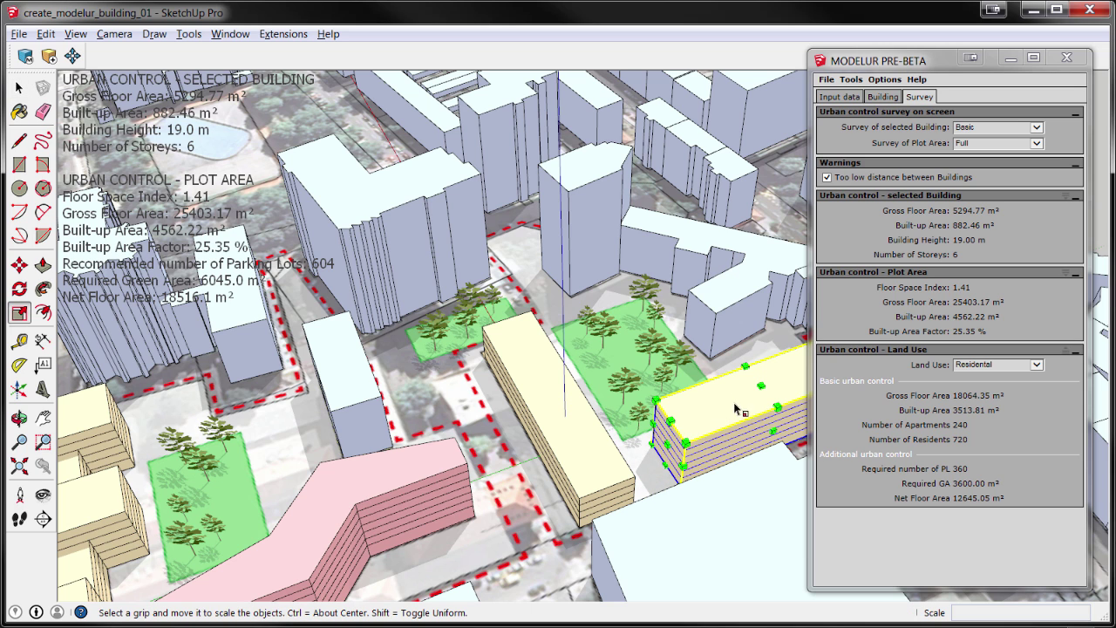
Scale the selected residential building vertically to 12 storeys with a height of 37 m
drag(760, 386, 768, 337)
middle_drag(768, 337, 567, 345)
middle_drag(589, 397, 551, 307)
key(space)
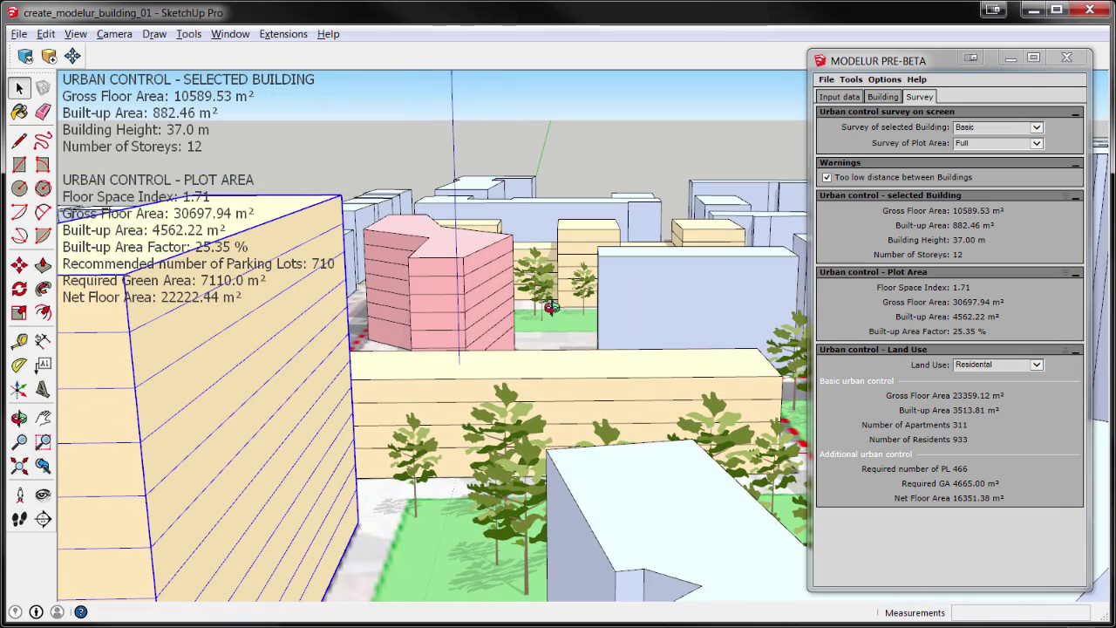